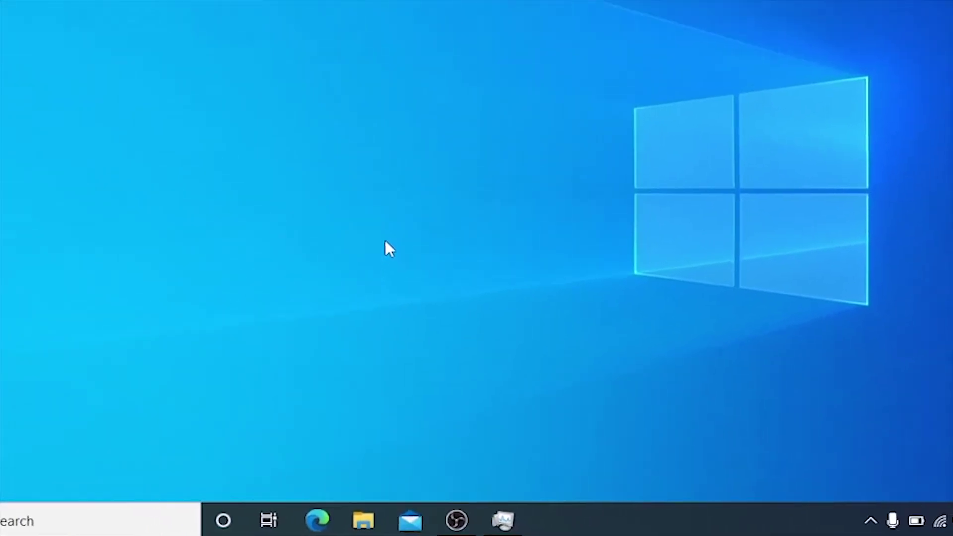
- Launch File Explorer from the taskbar and open the recent 'disk usage' file
left_click(363, 519)
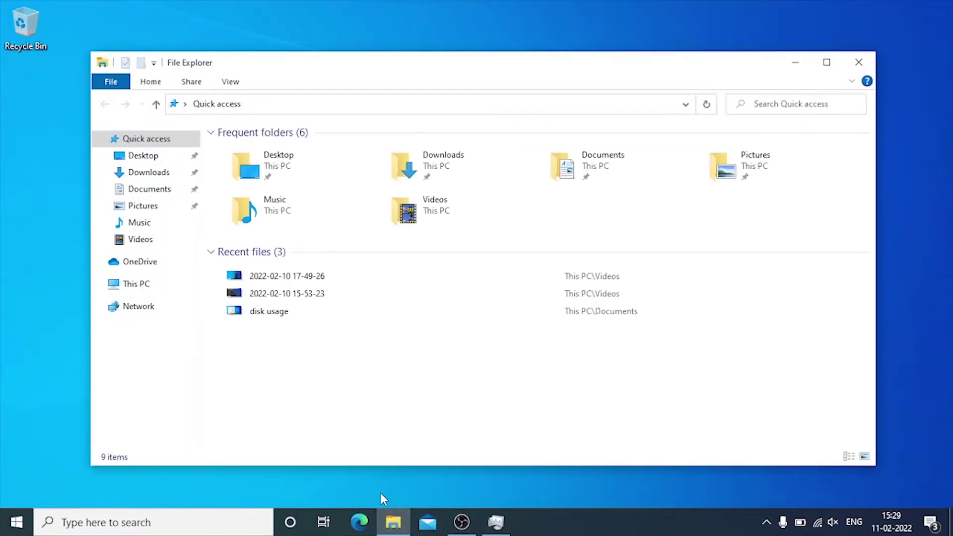
double_click(280, 316)
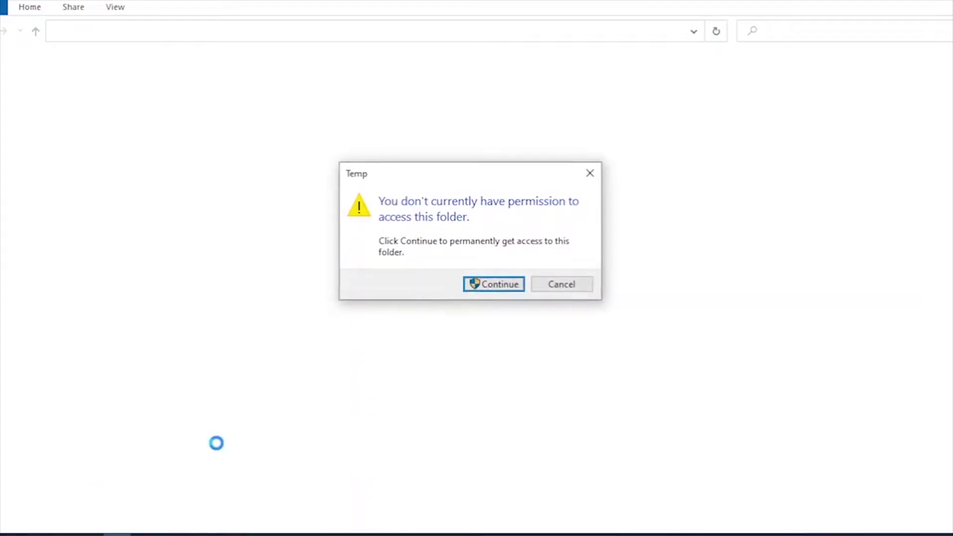
- Run 'temp' to reach C:\Windows\Temp, then permanently delete all nine items there
left_click(494, 284)
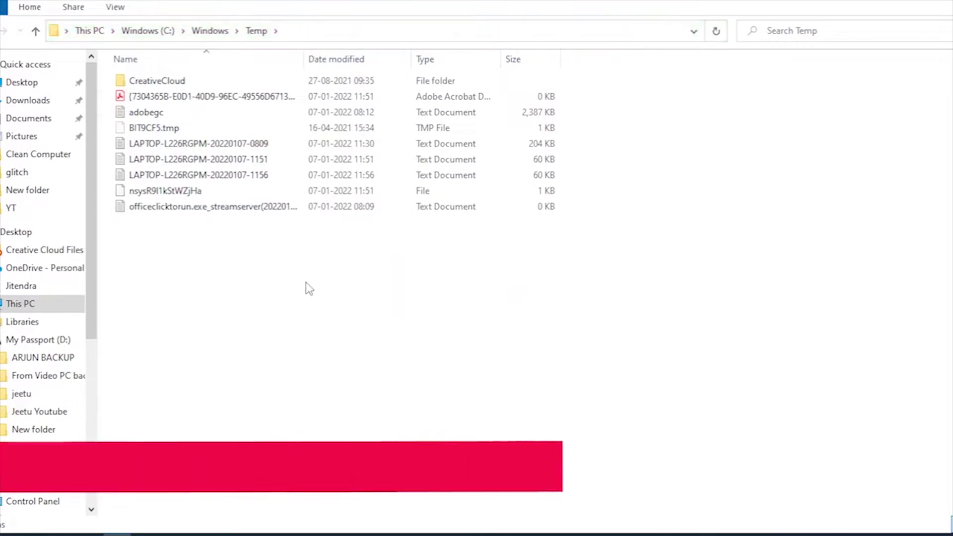
key("ctrl+a")
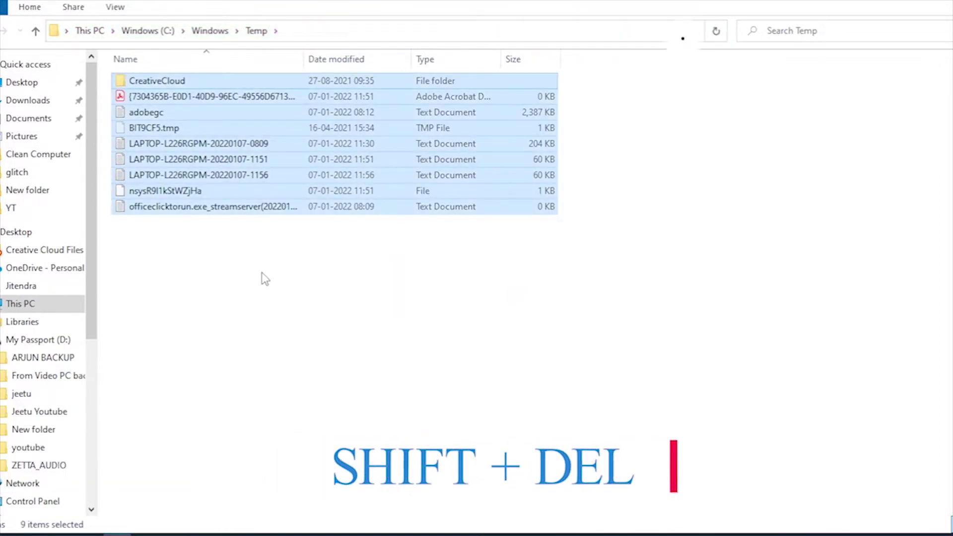
key("shift+Delete")
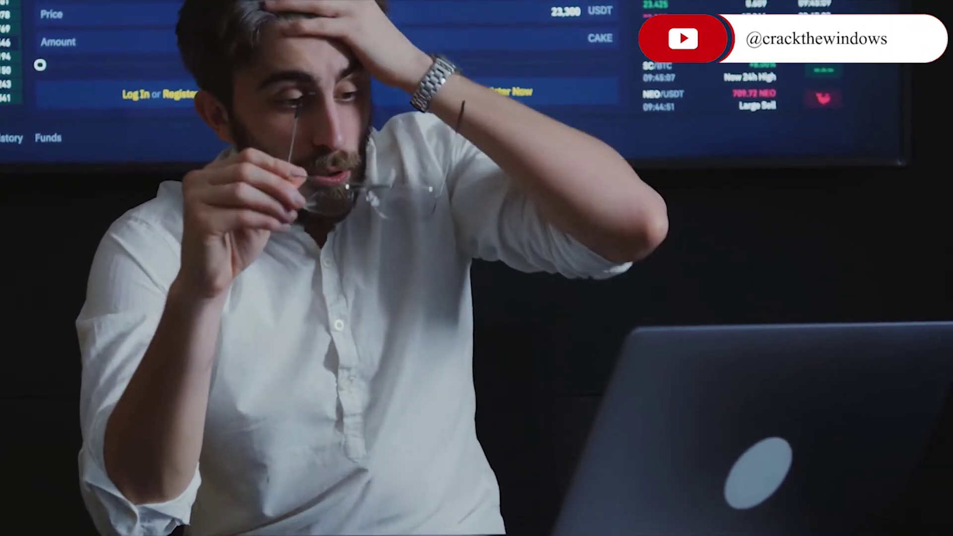
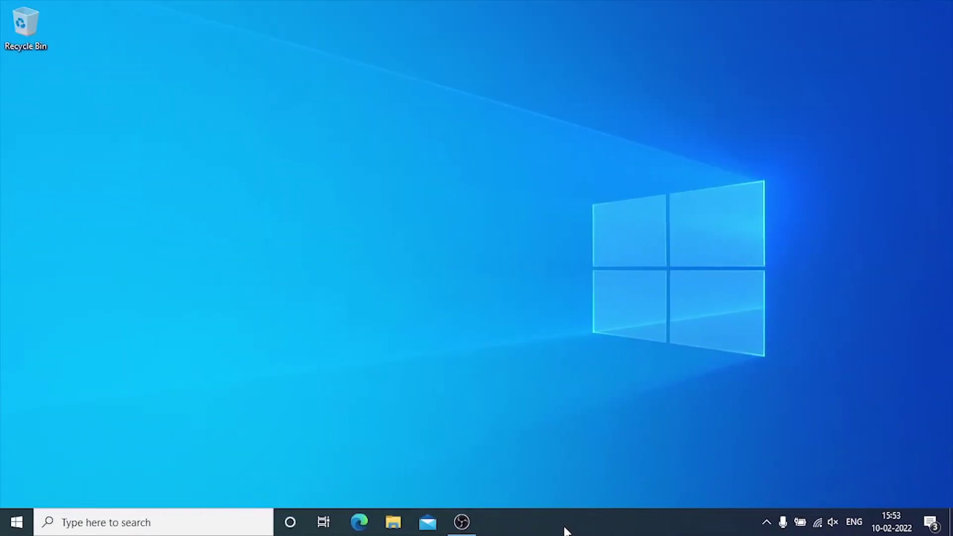
- Open Task Manager from the taskbar and expand it to the full process details view
right_click(567, 531)
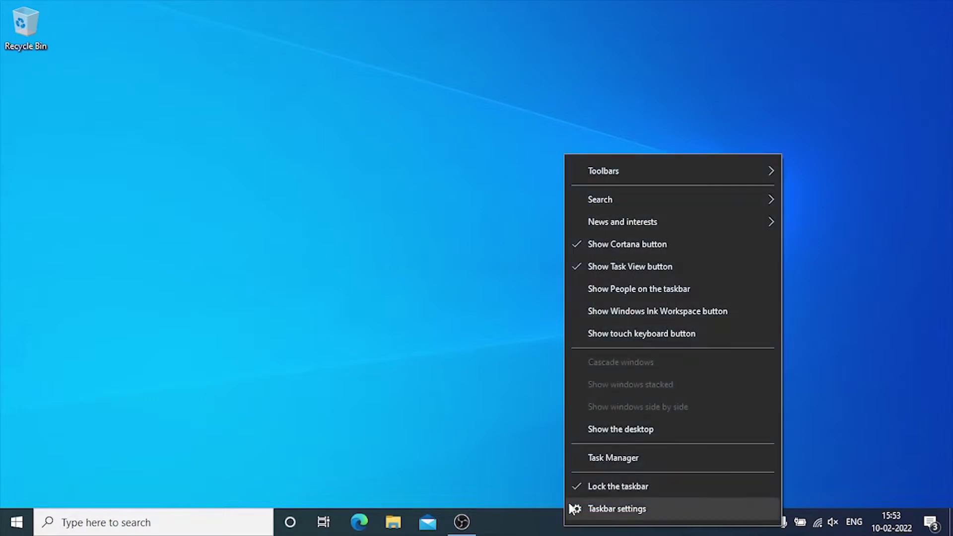
left_click(590, 457)
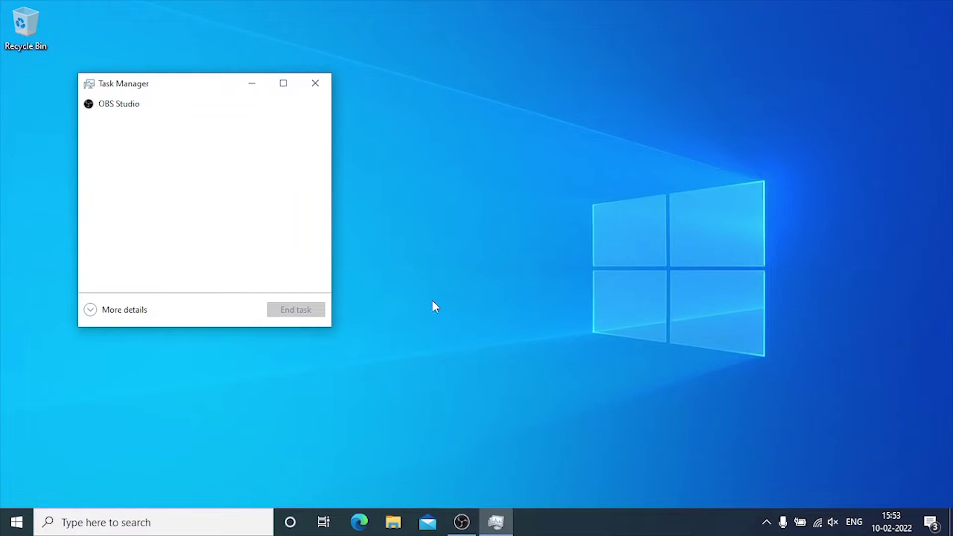
left_click(93, 312)
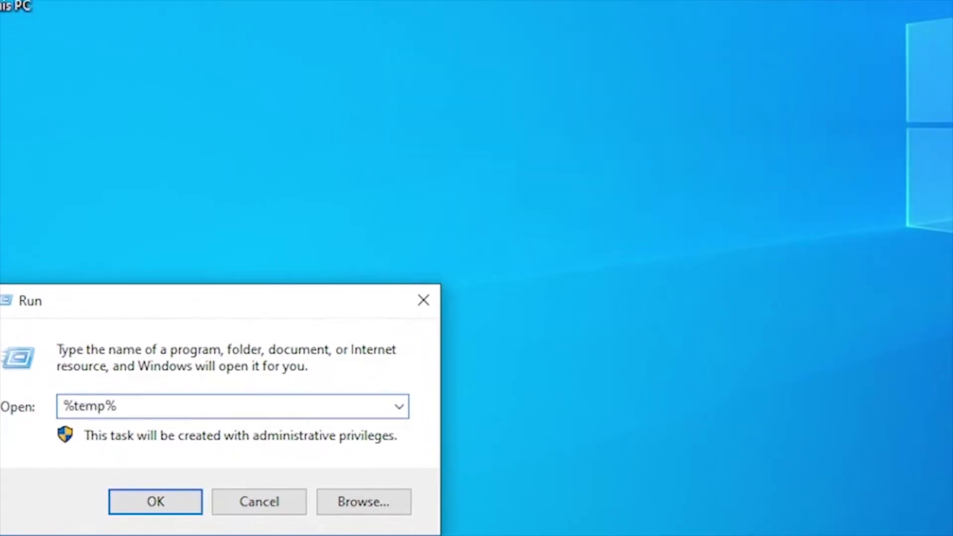
- Open the %temp% folder and permanently delete all 99 temporary items
key("Return")
scroll(690, 210, "down", 10)
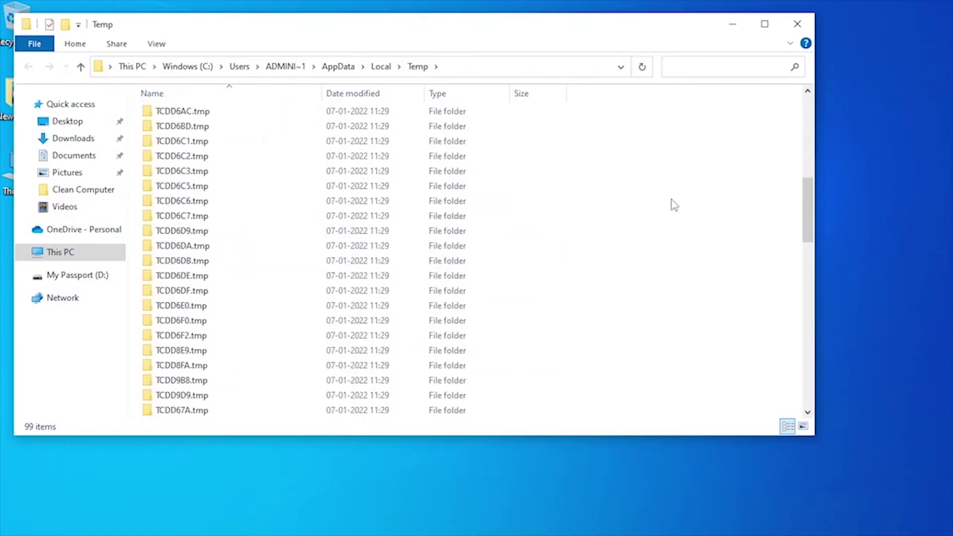
scroll(657, 200, "up", 10)
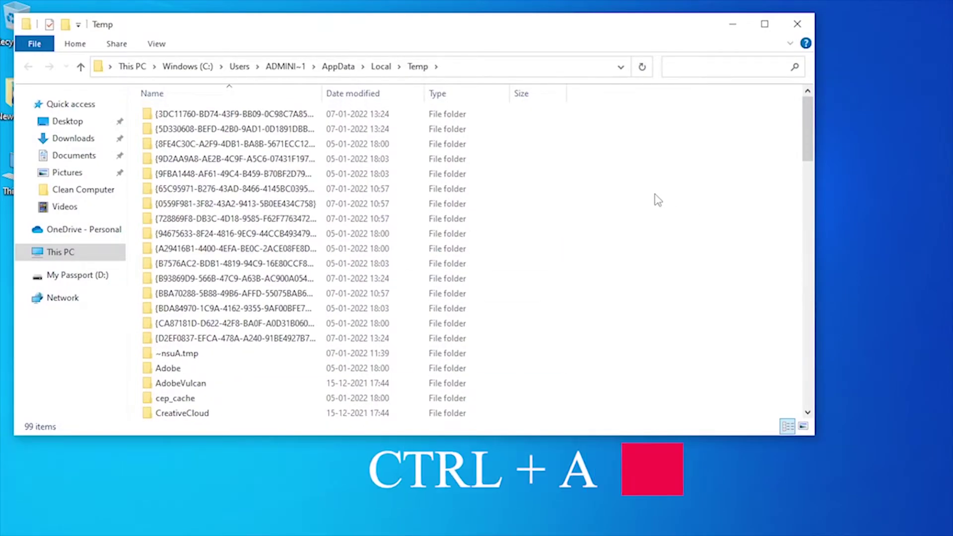
key("ctrl+a")
key("shift+Delete")
key("Escape")
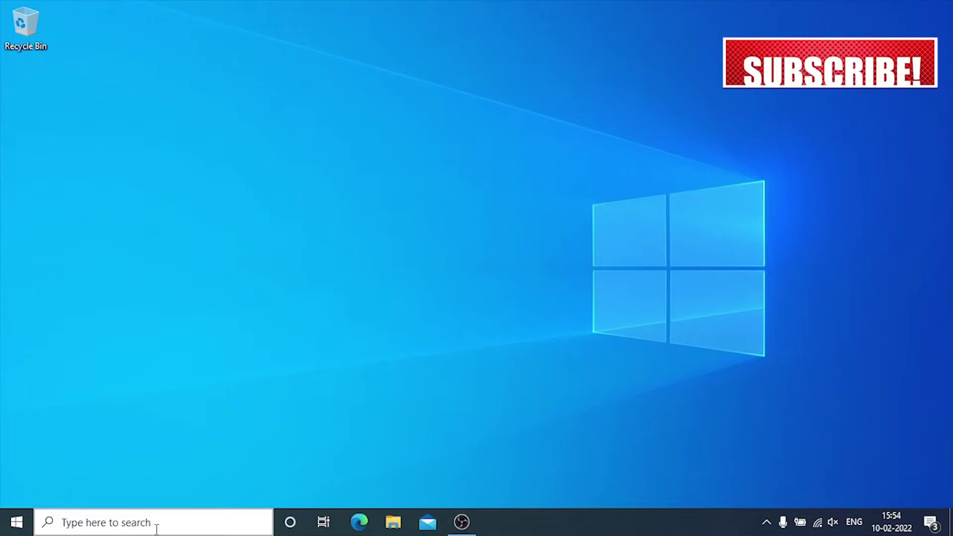
- Search for cmd and run Command Prompt as administrator
left_click(155, 531)
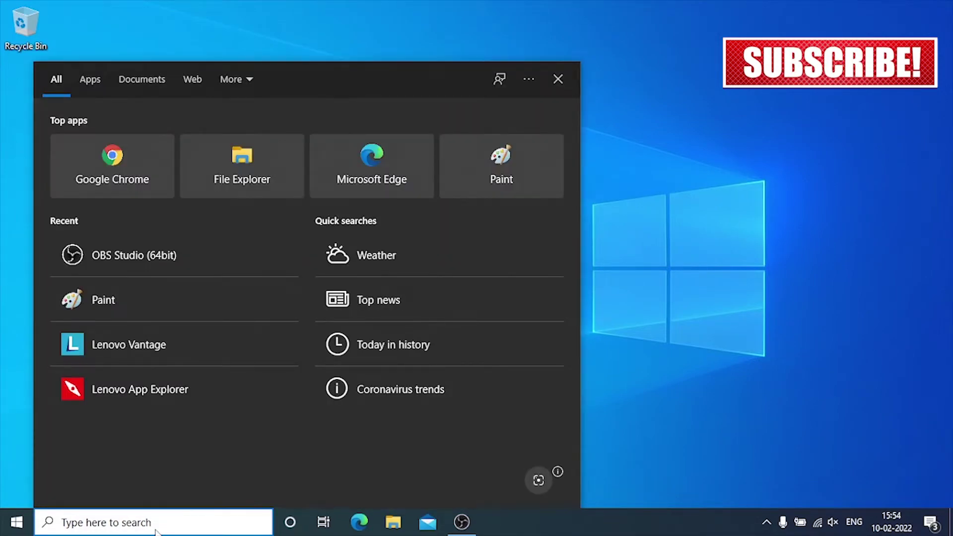
type("c")
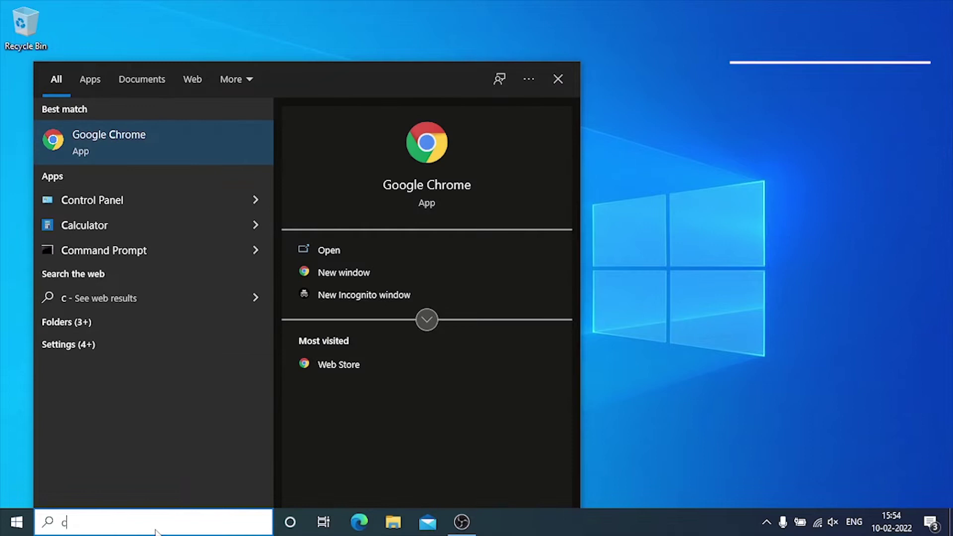
type("md")
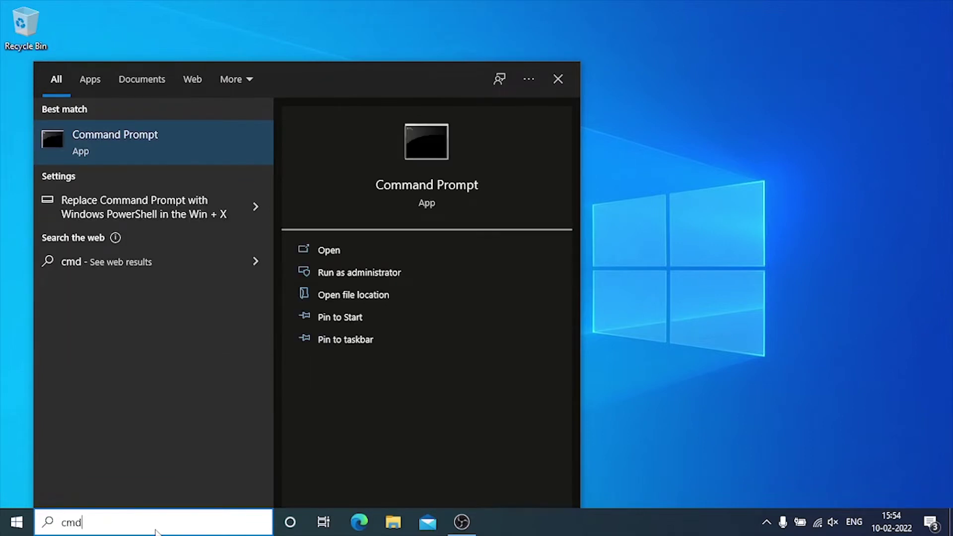
right_click(89, 145)
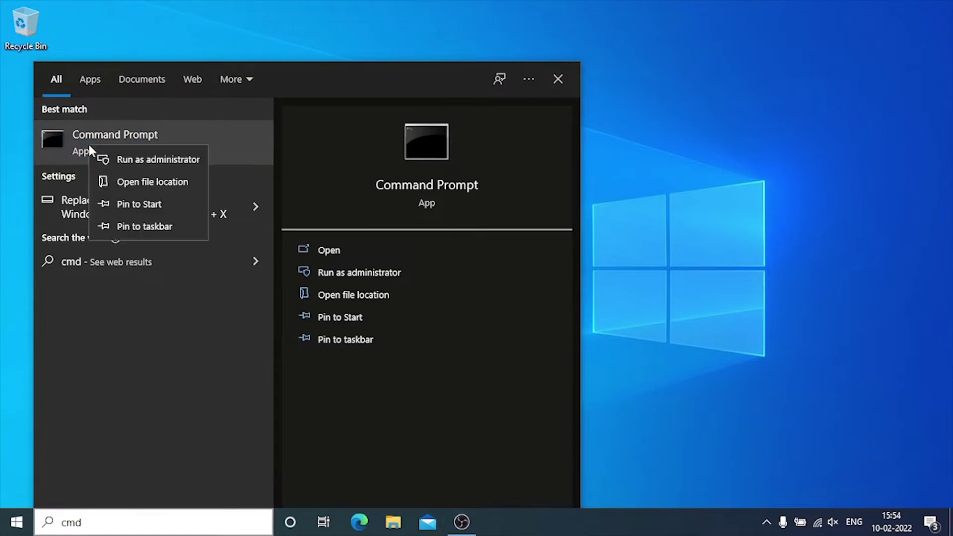
left_click(130, 160)
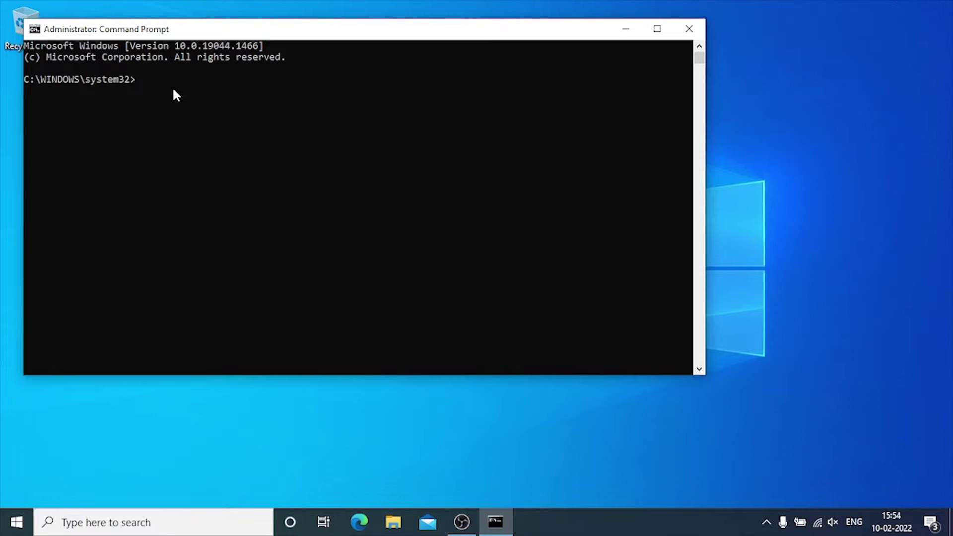
- Run sfc /scannow to verify system file integrity
type("sfc /scannow")
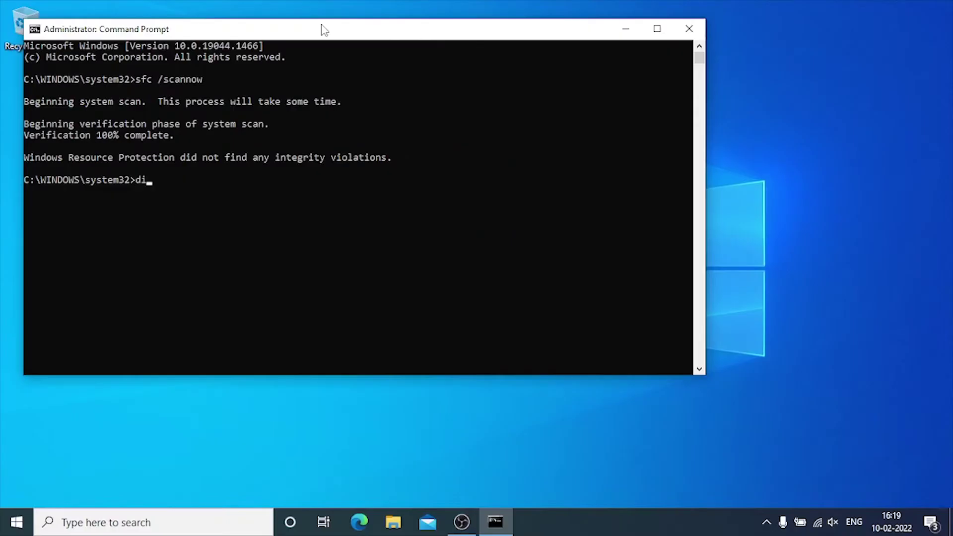
- Run dism /online /cleanup-image /checkhealth to check the Windows image
type("m /online /cleanup-image /checkhealth")
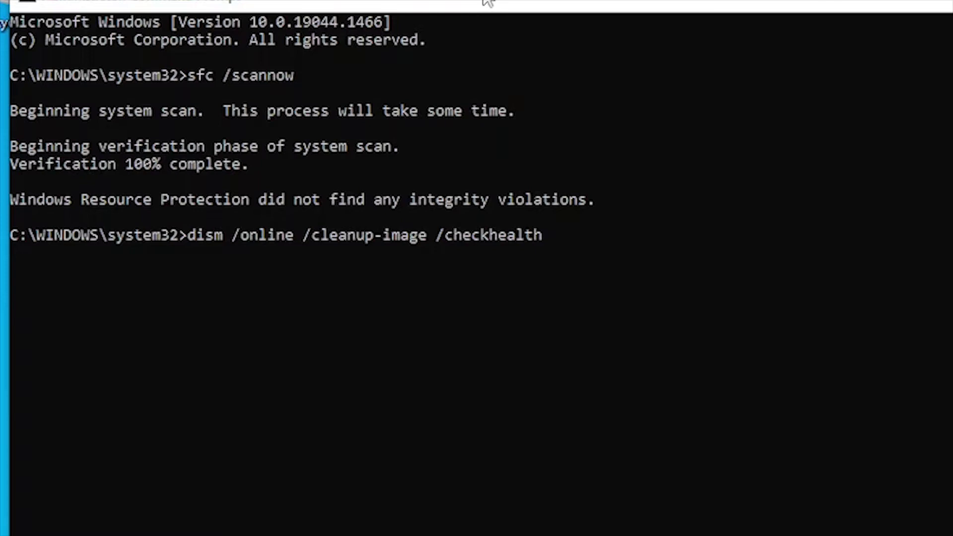
key("Return")
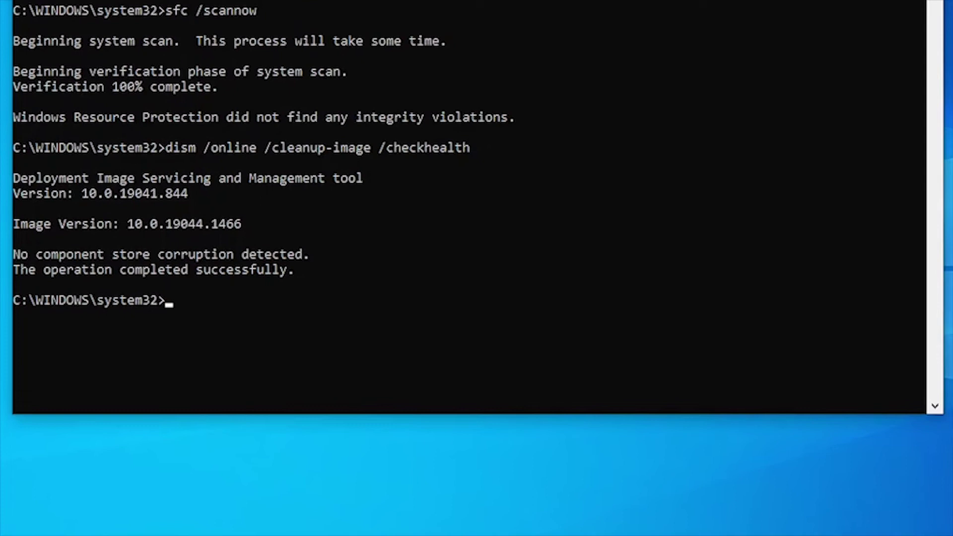
- Run dism /online /cleanup-image /scanhealth for a full scan of the Windows image
type("dism")
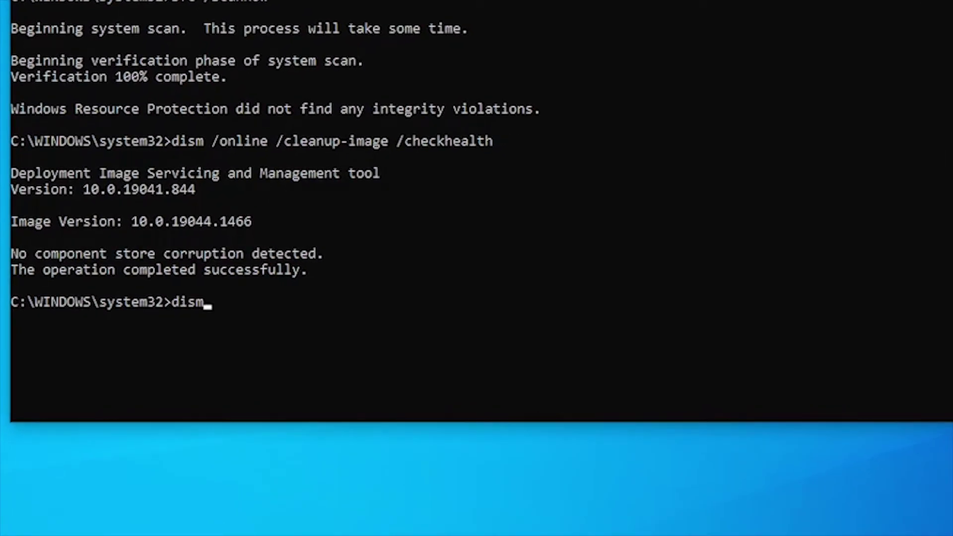
type(" /onlin")
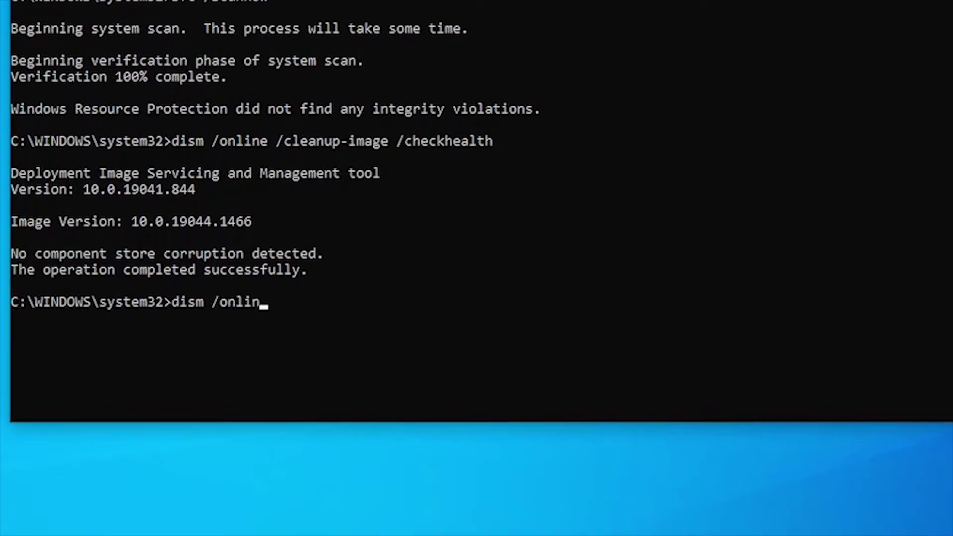
type("e /clea")
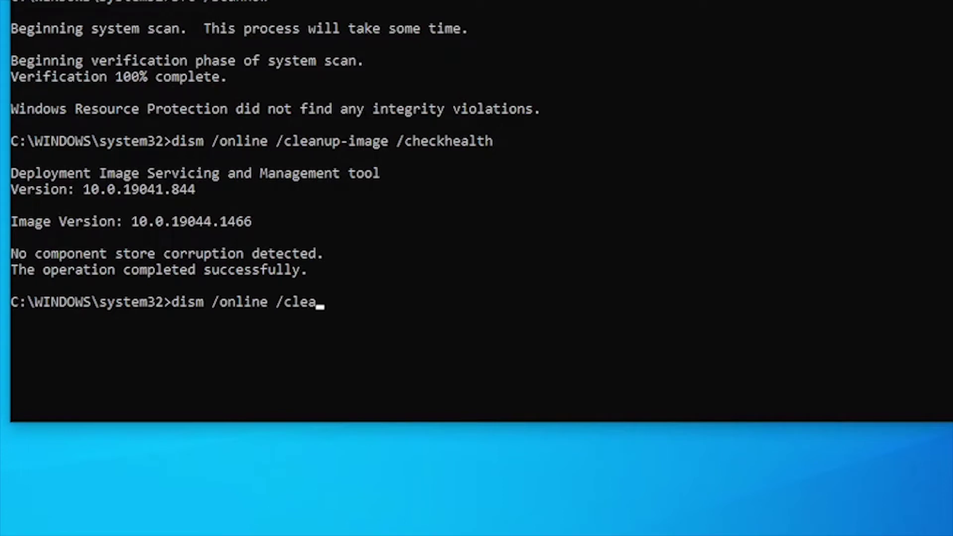
type("nup-image /scan")
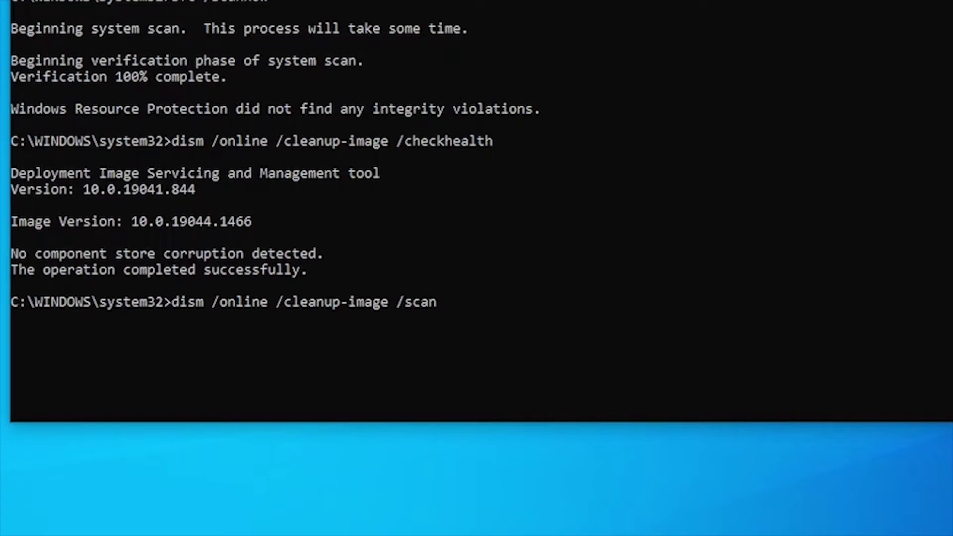
type("health")
key("Return")
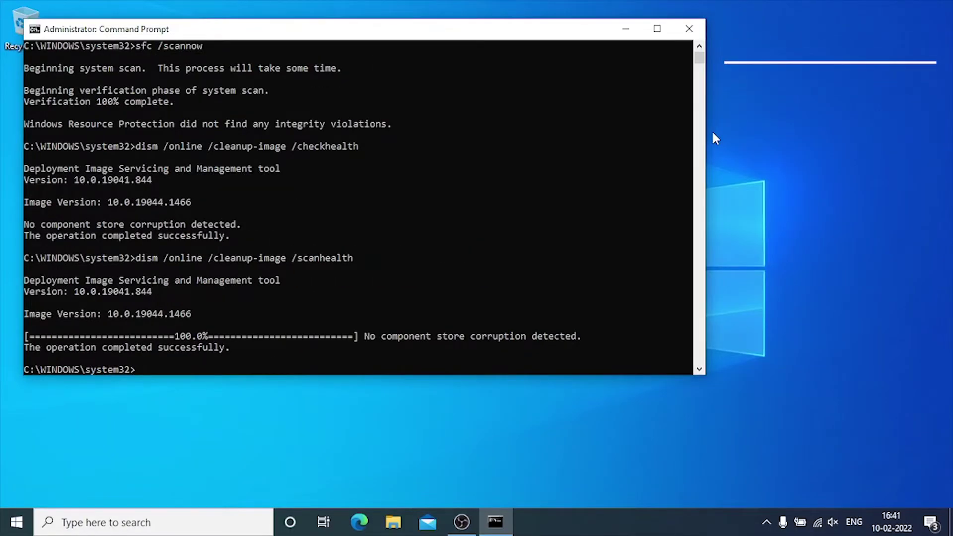
- Repair the image with dism /online /cleanup-image /restorehealth, close the console, and search 'update'
type("dism")
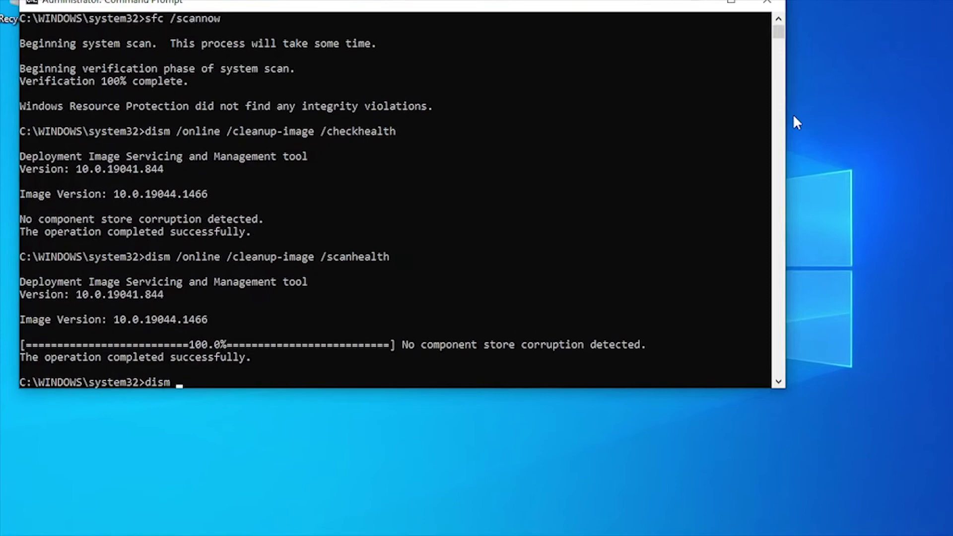
type(" /online")
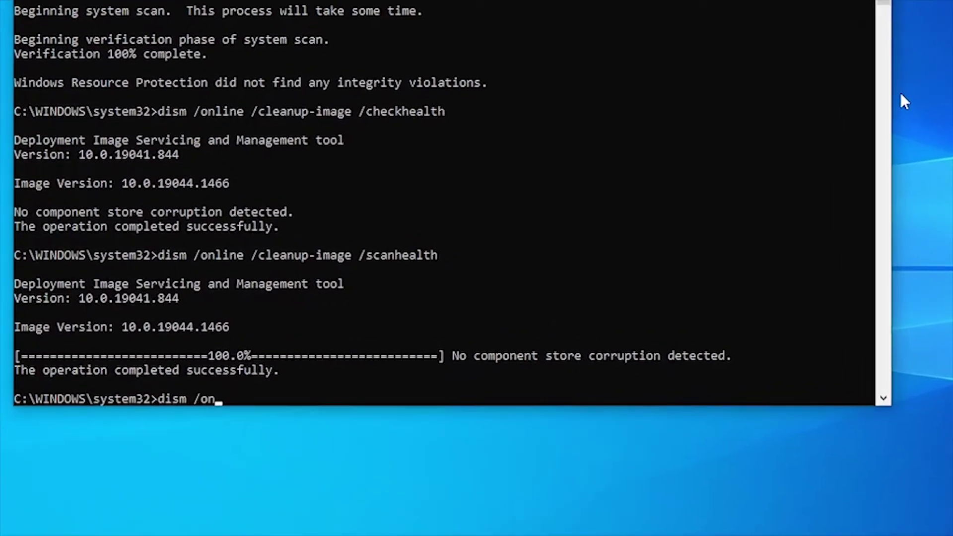
type(" /")
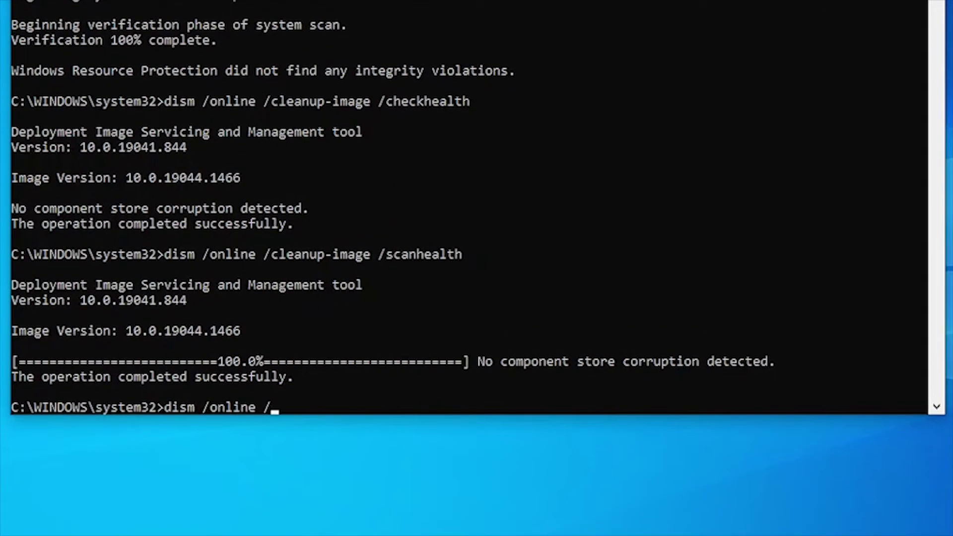
type("cleanup")
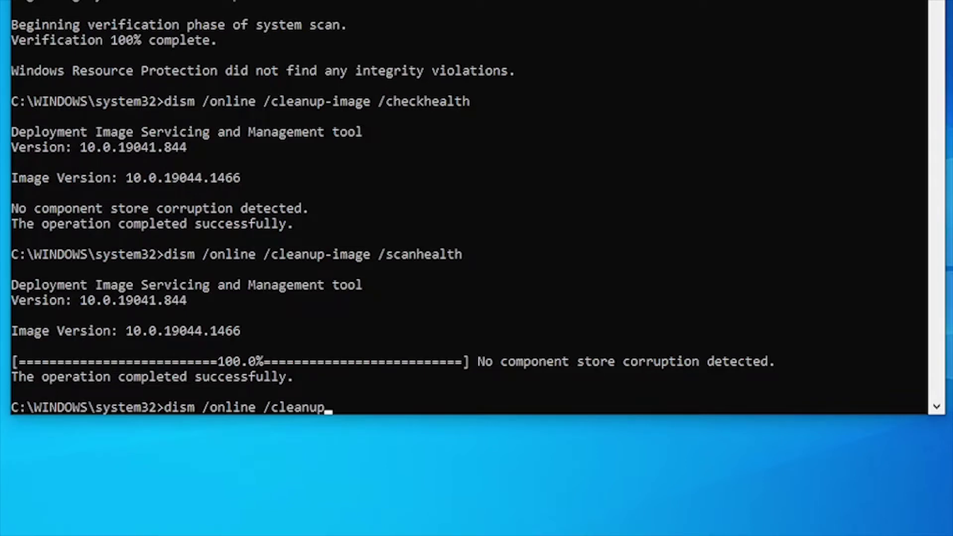
type("-image /restore")
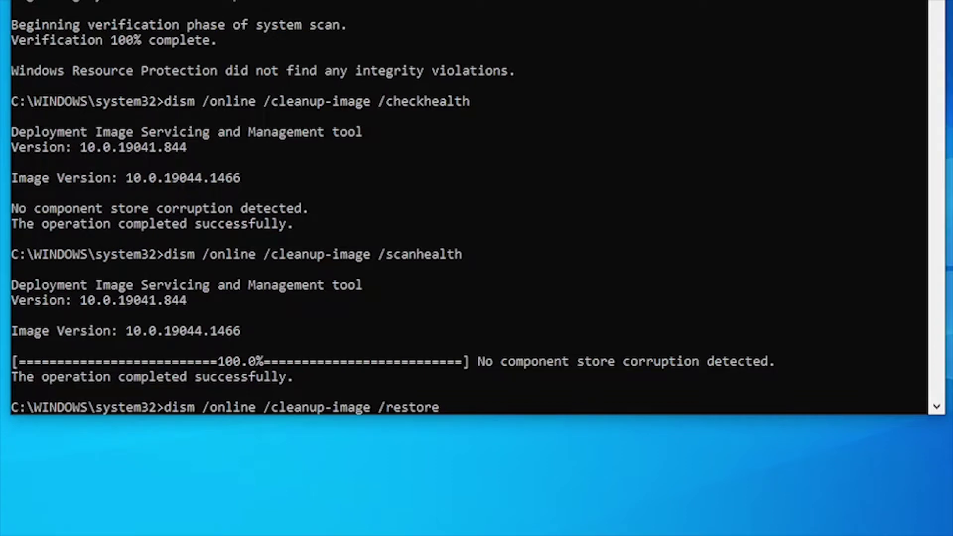
type("health")
key("Return")
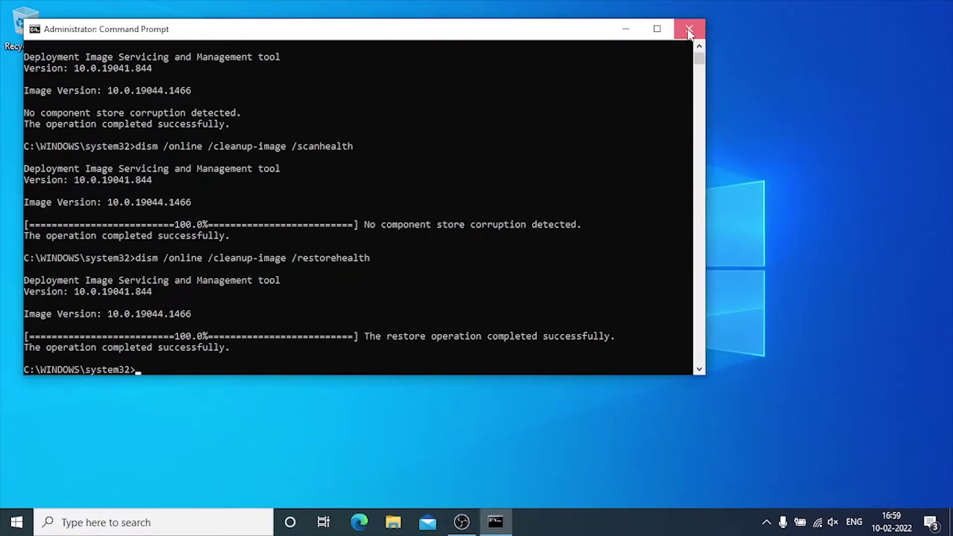
left_click(695, 30)
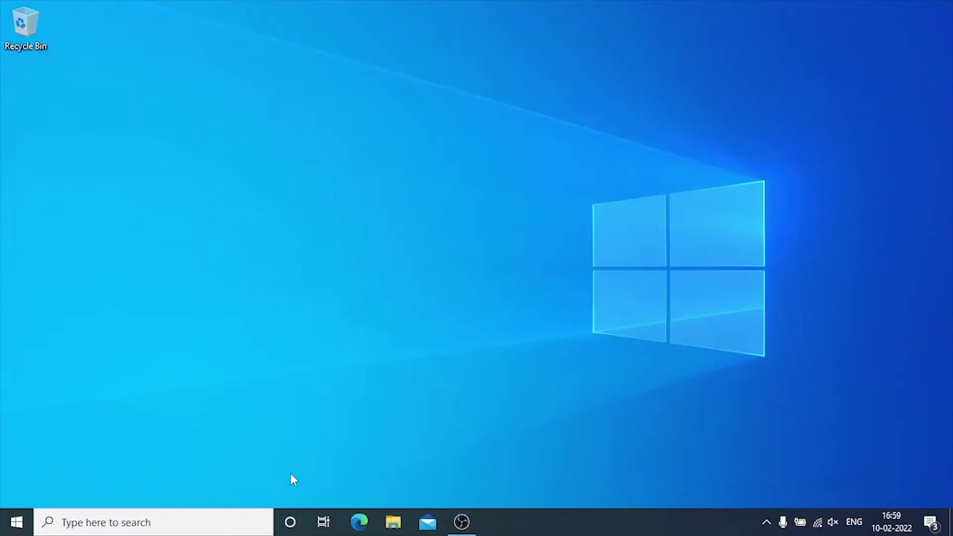
left_click(196, 526)
type("update")
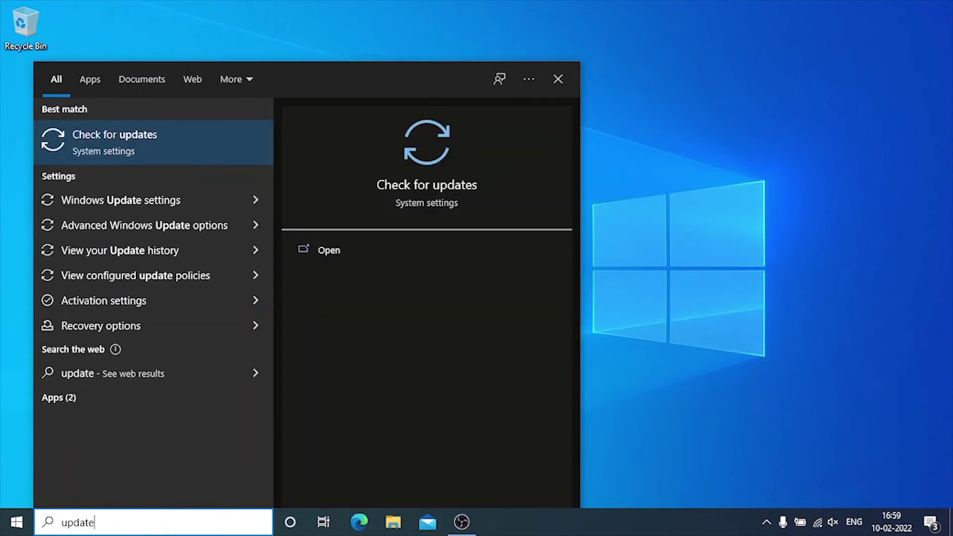
- From Check for updates, install the pending 2022-02 Cumulative Update for Windows 10
left_click(156, 151)
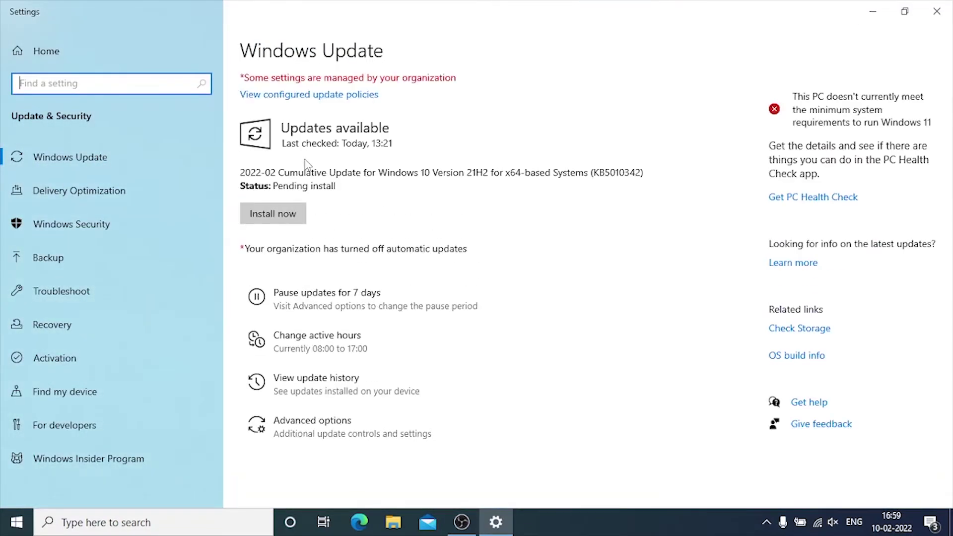
left_click(286, 218)
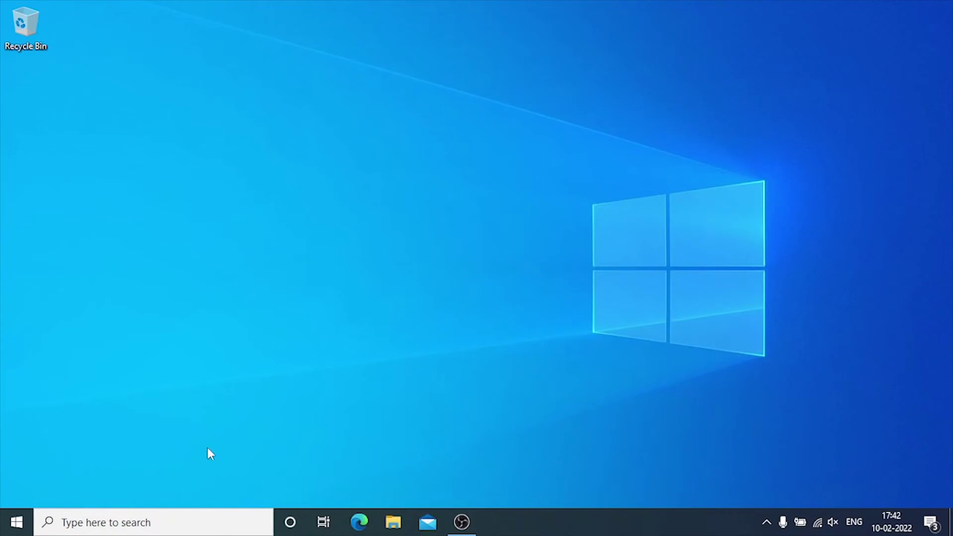
left_click(172, 523)
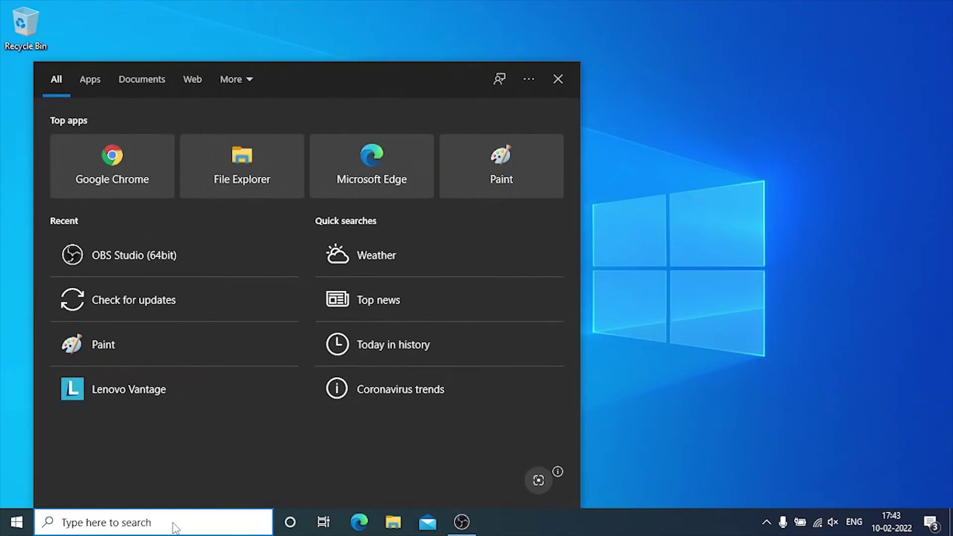
- Launch msconfig and switch the startup selection to Selective startup
type("mscon")
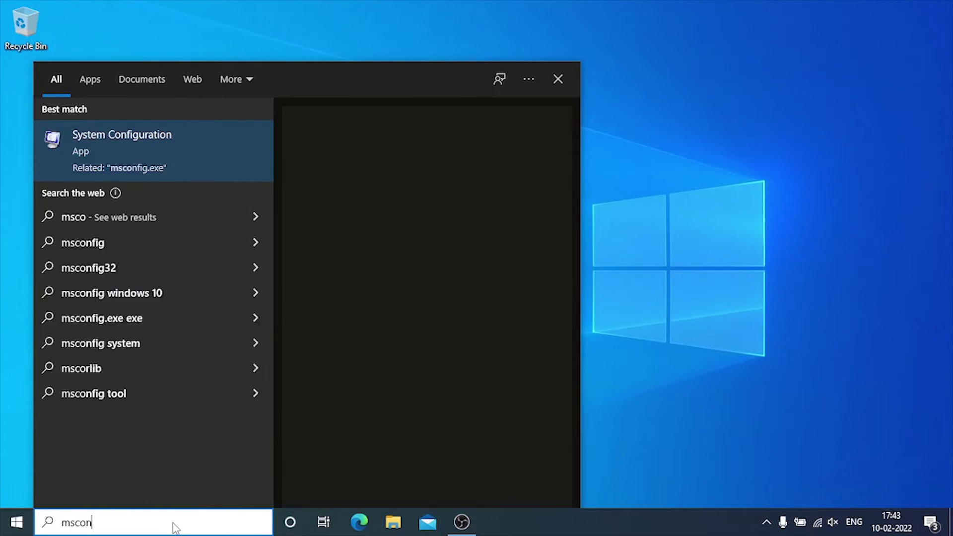
type("fig")
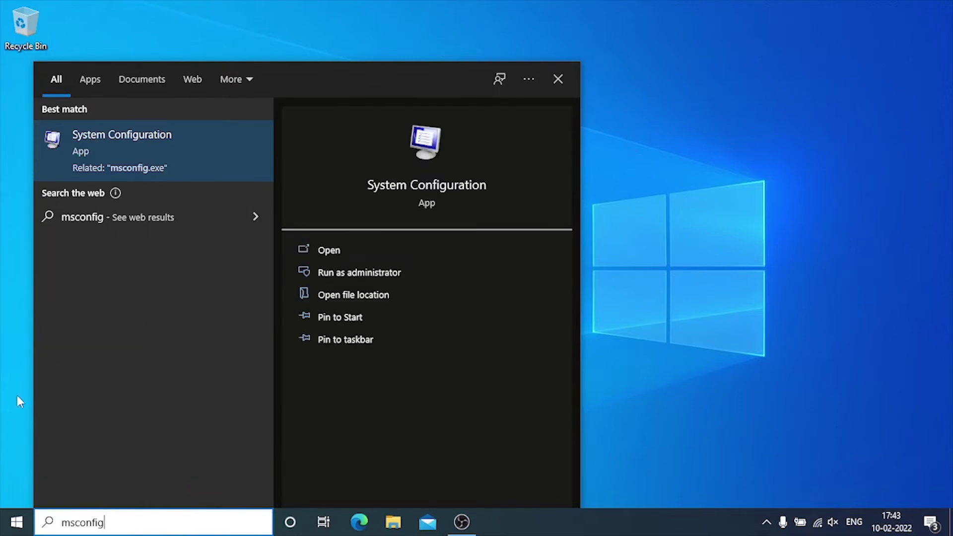
left_click(159, 142)
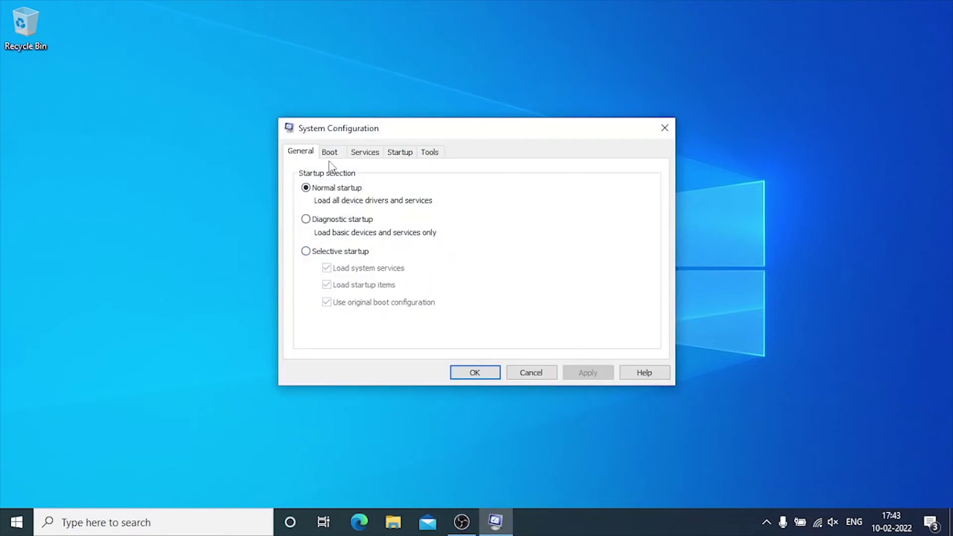
left_click(314, 254)
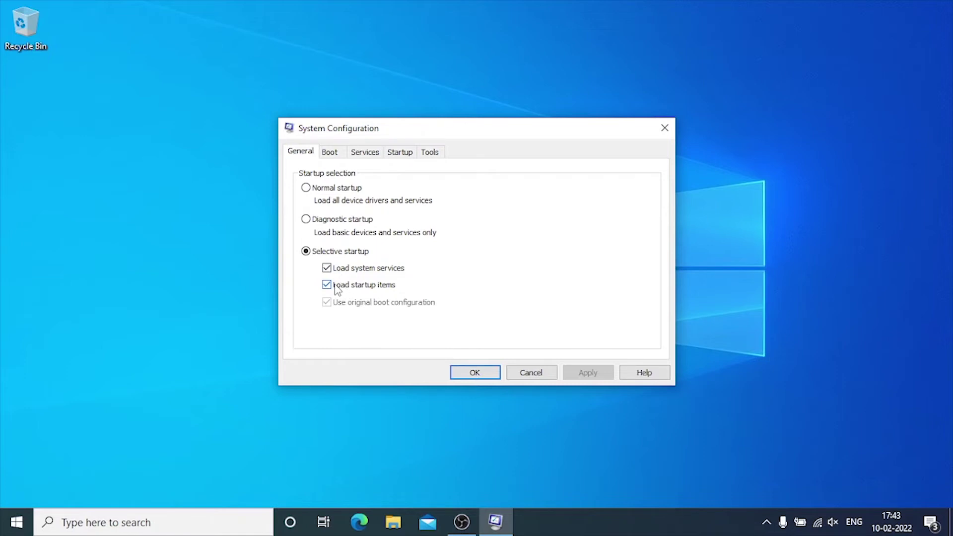
- On the Services tab, hide all Microsoft services and disable all the remaining third-party ones
left_click(372, 155)
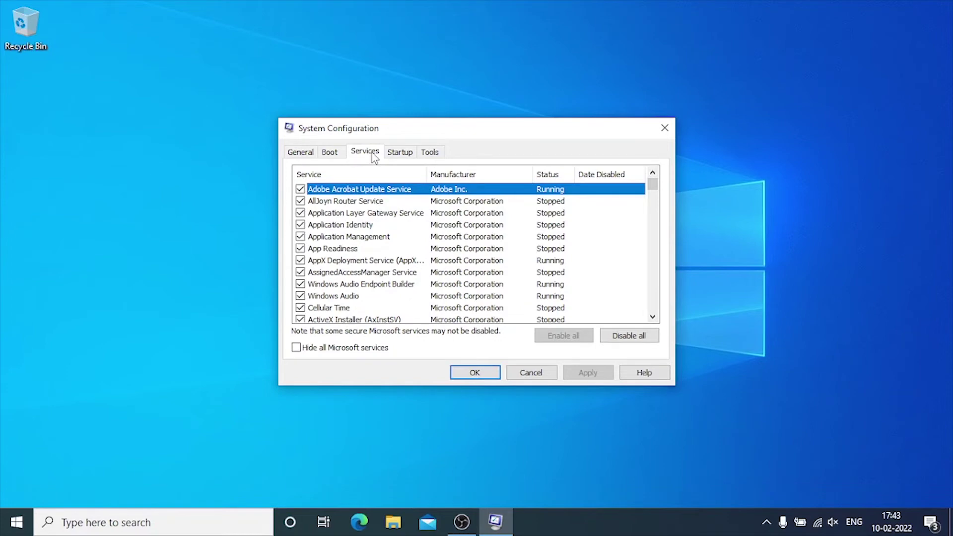
left_click(314, 349)
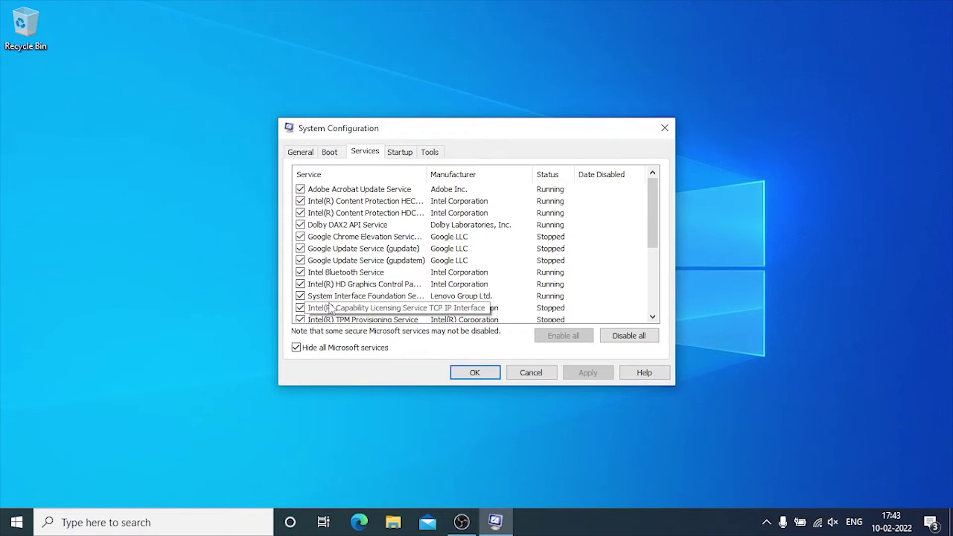
left_click(628, 337)
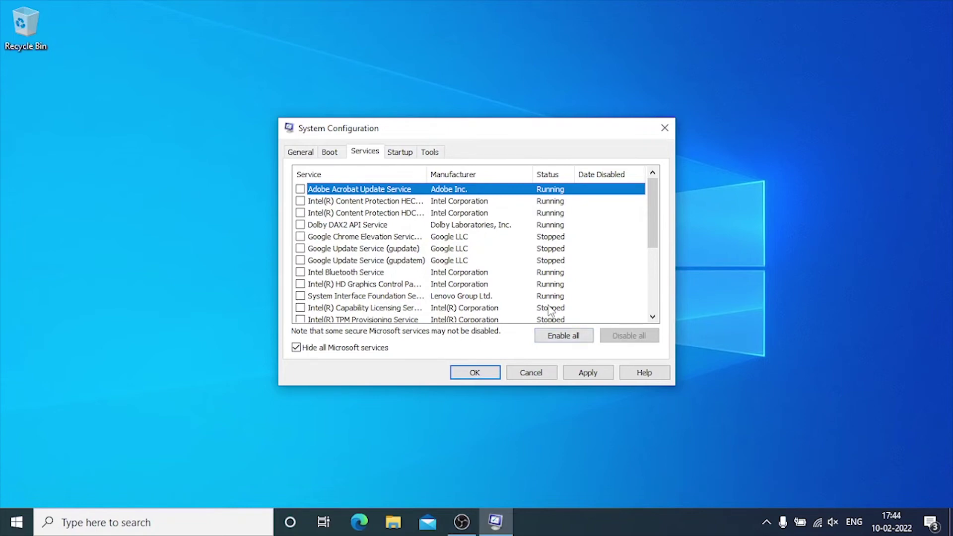
scroll(574, 280, "down", 1)
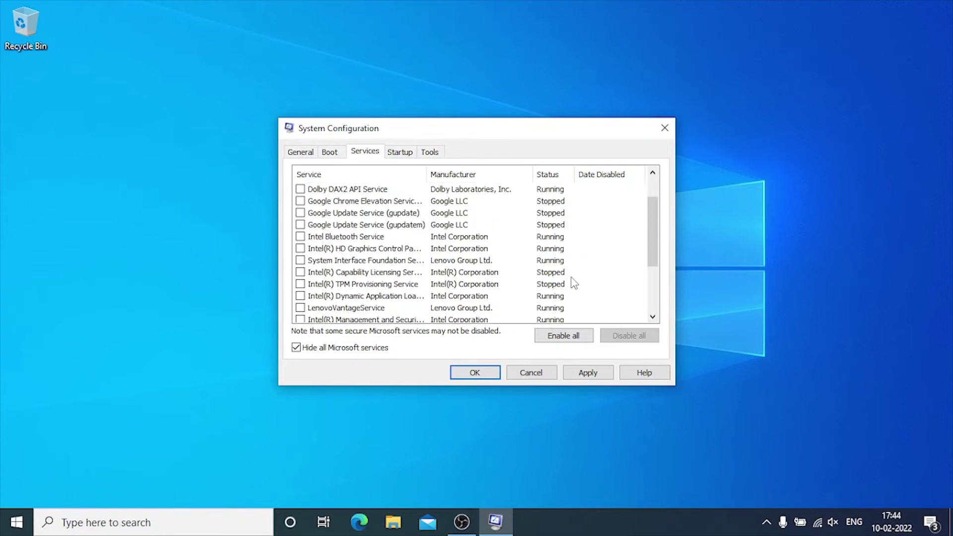
scroll(574, 283, "up", 1)
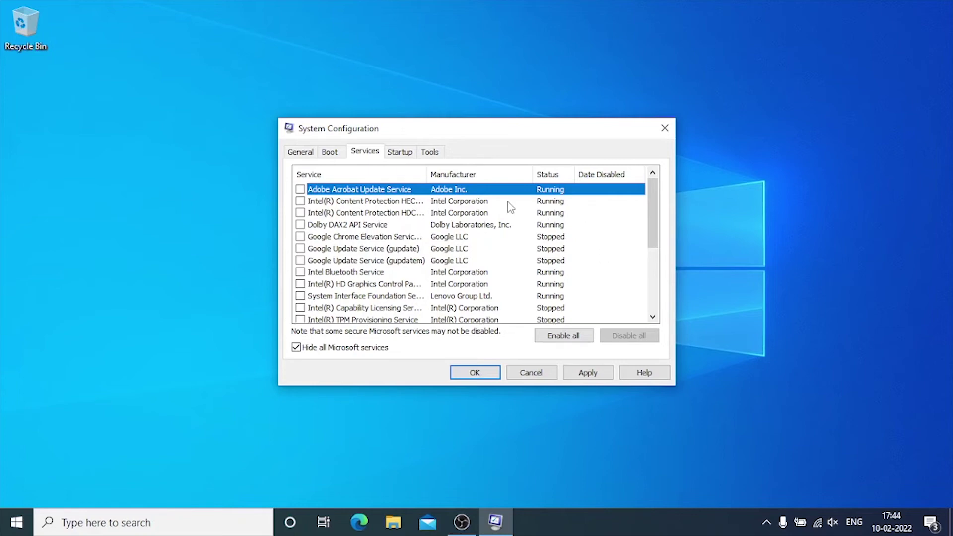
- From msconfig's Startup page, disable Microsoft Teams and Microsoft OneDrive in Task Manager, then close it
left_click(412, 153)
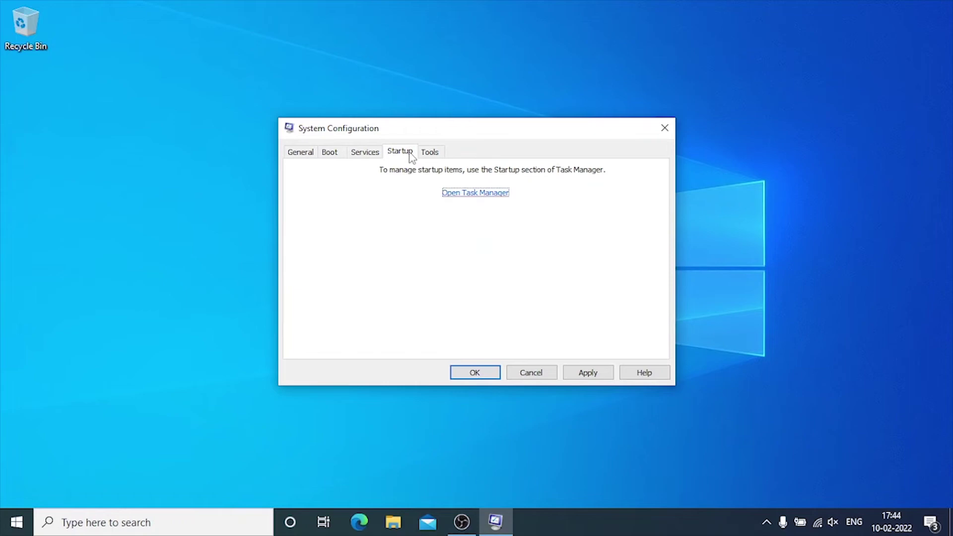
left_click(460, 193)
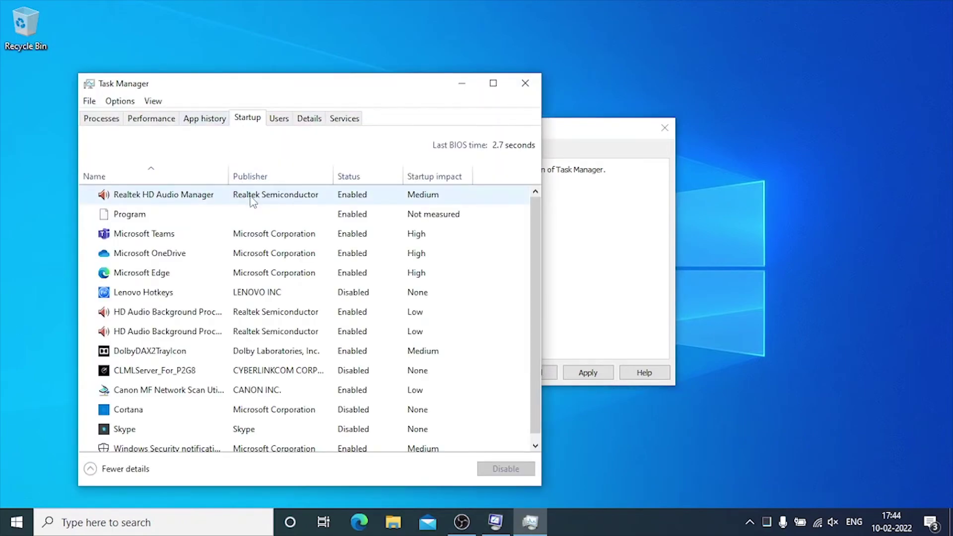
left_click(246, 237)
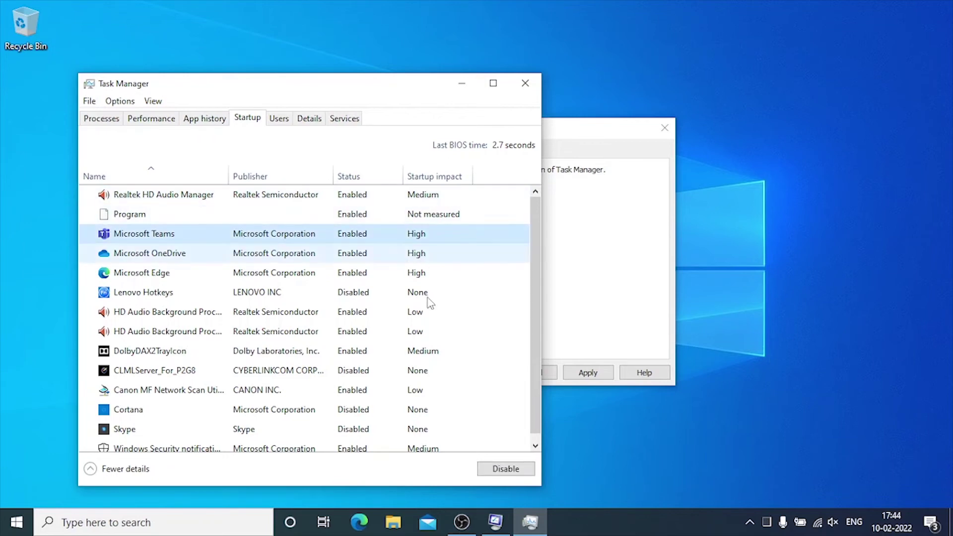
left_click(507, 468)
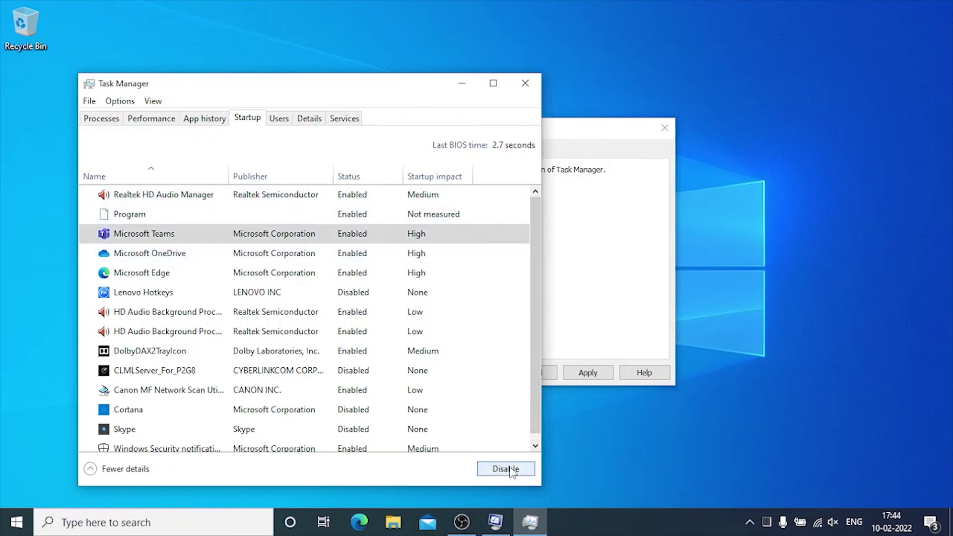
left_click(209, 254)
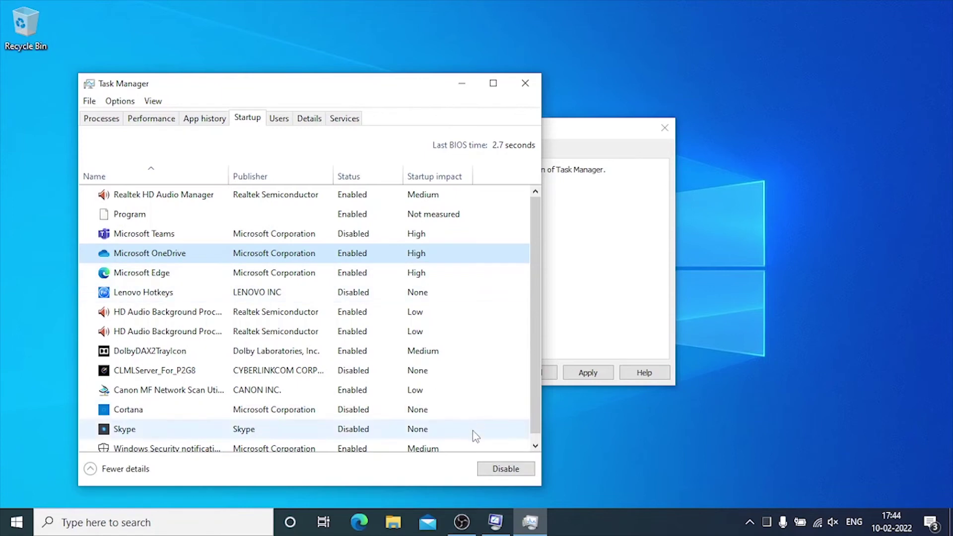
left_click(501, 469)
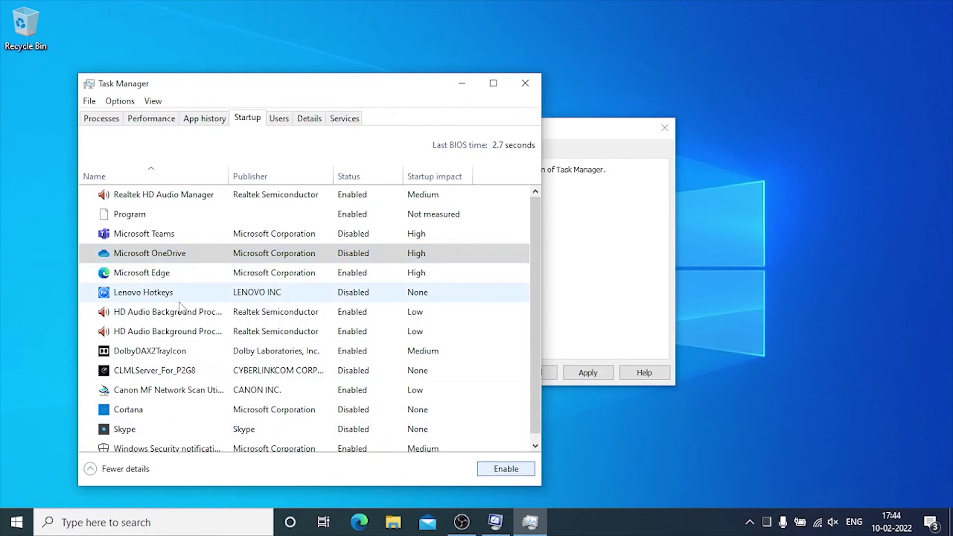
scroll(535, 273, "down", 1)
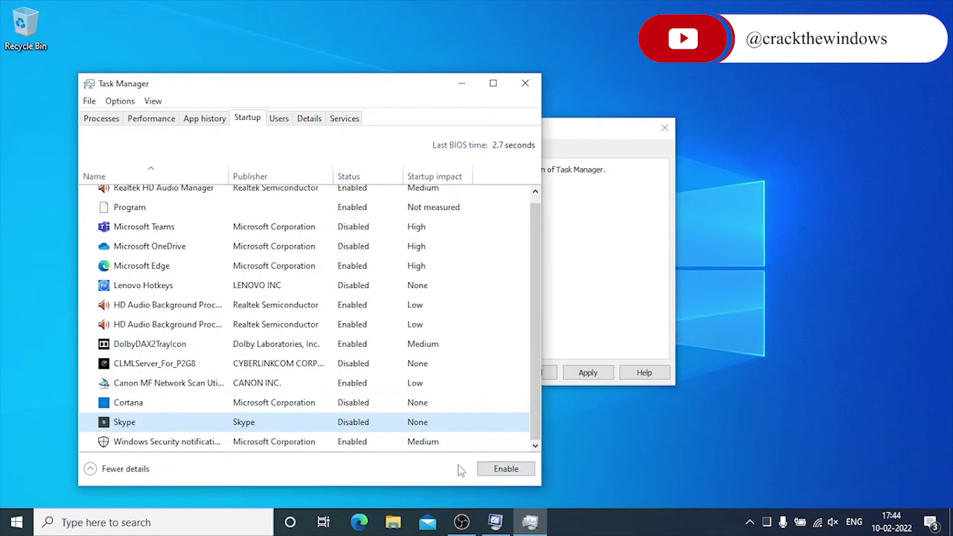
scroll(369, 405, "up", 1)
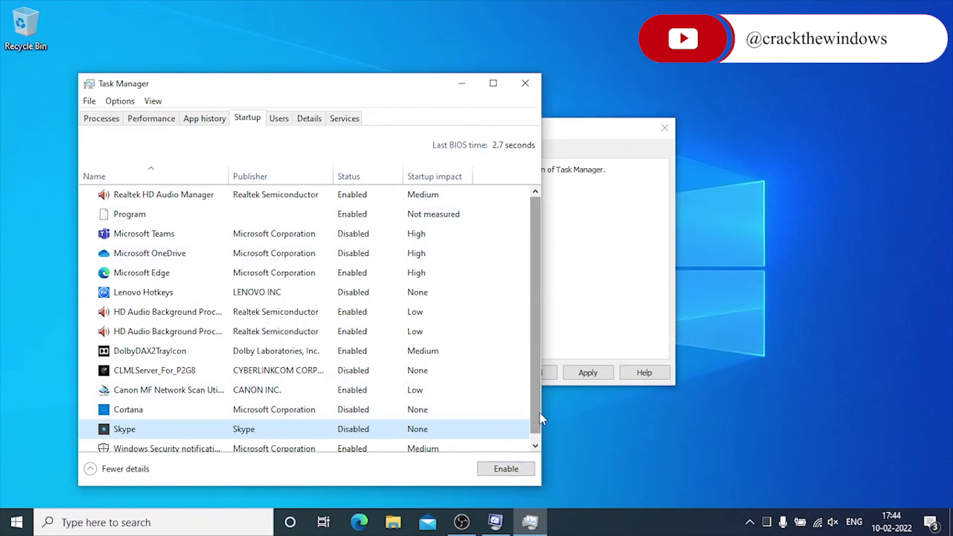
left_click(525, 84)
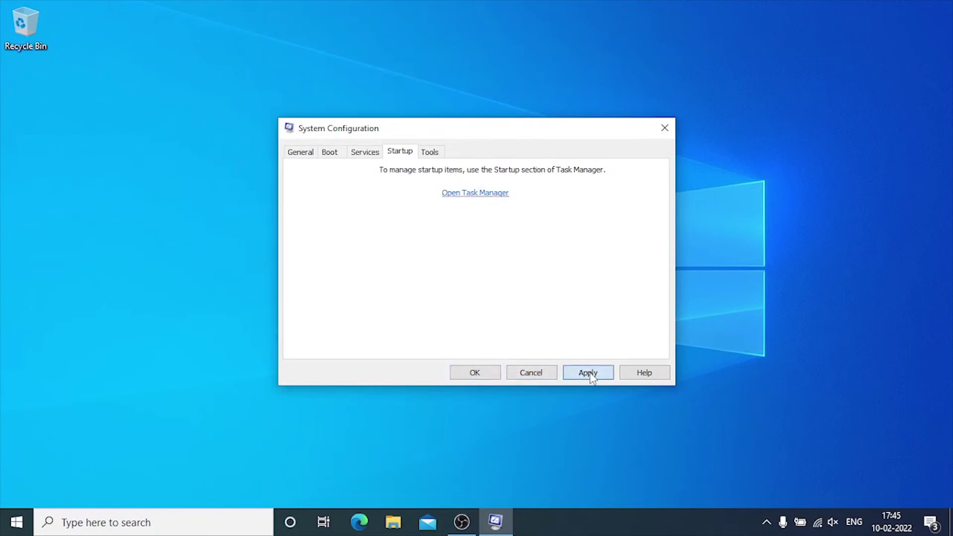
- Confirm the clean boot and restart, then sort Task Manager by Disk to see 5% usage
left_click(491, 372)
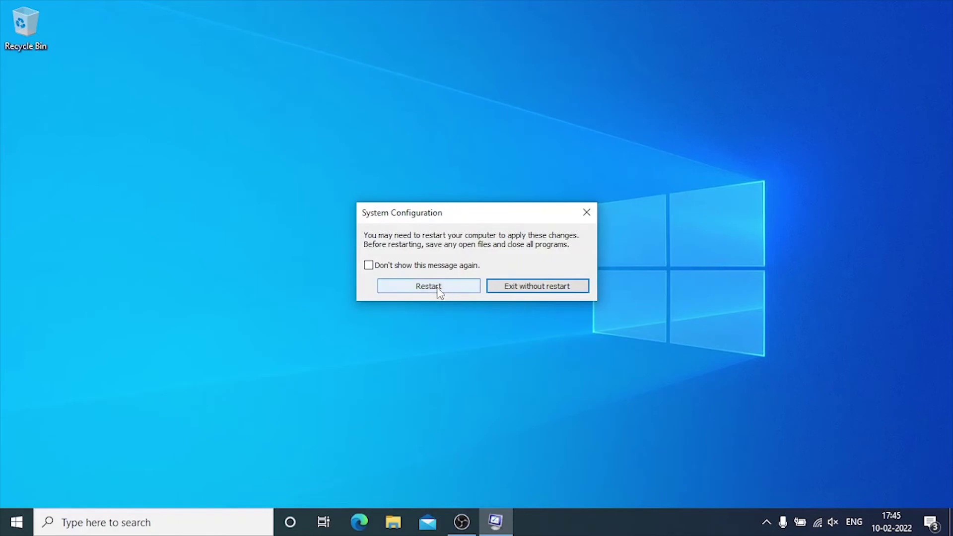
left_click(445, 291)
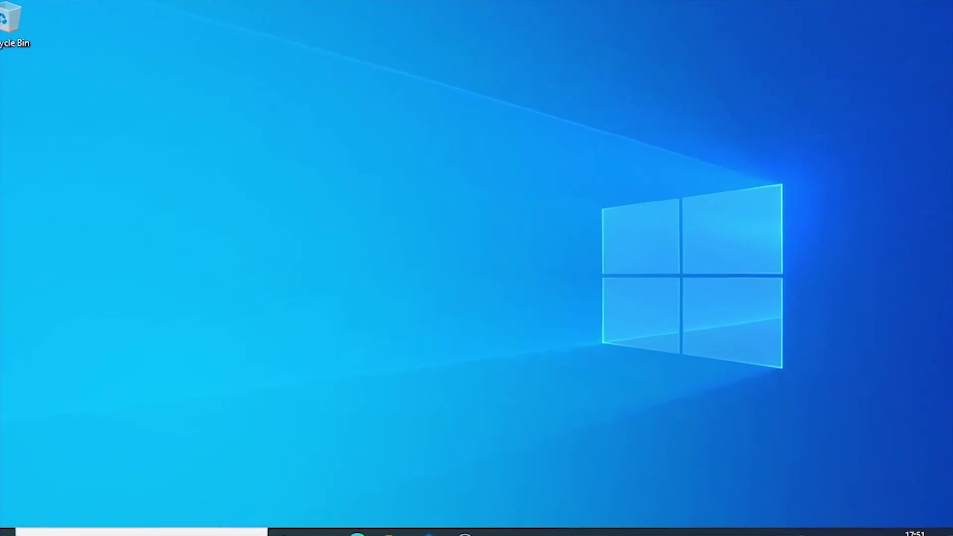
right_click(575, 527)
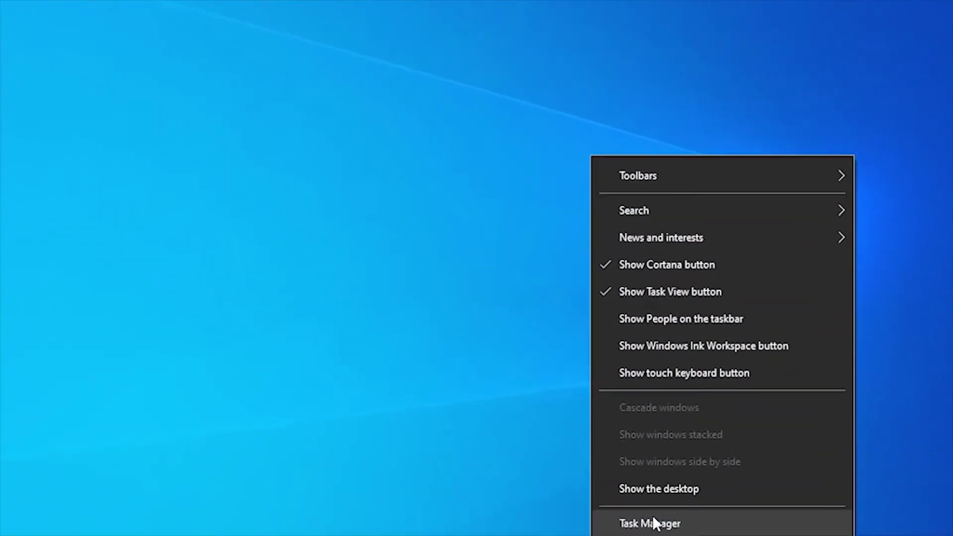
left_click(651, 523)
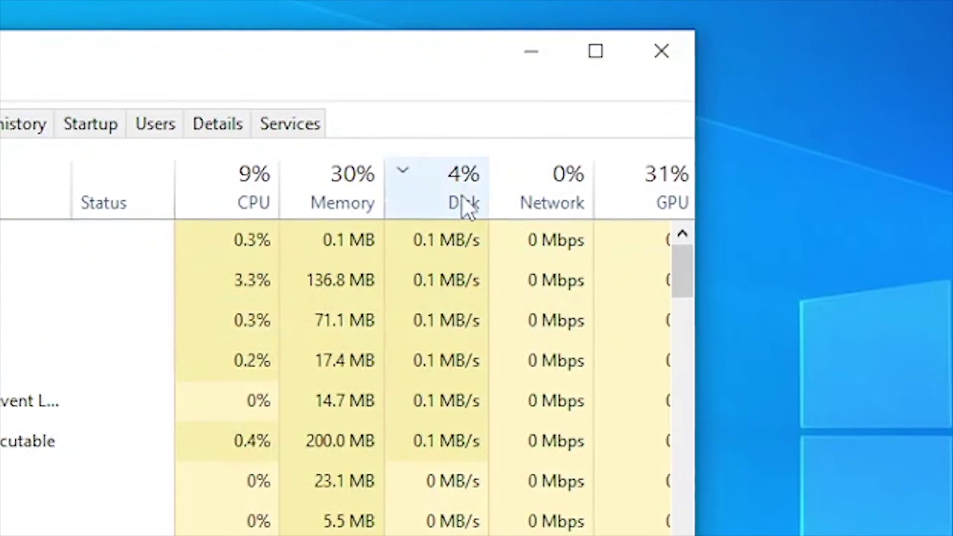
left_click(458, 177)
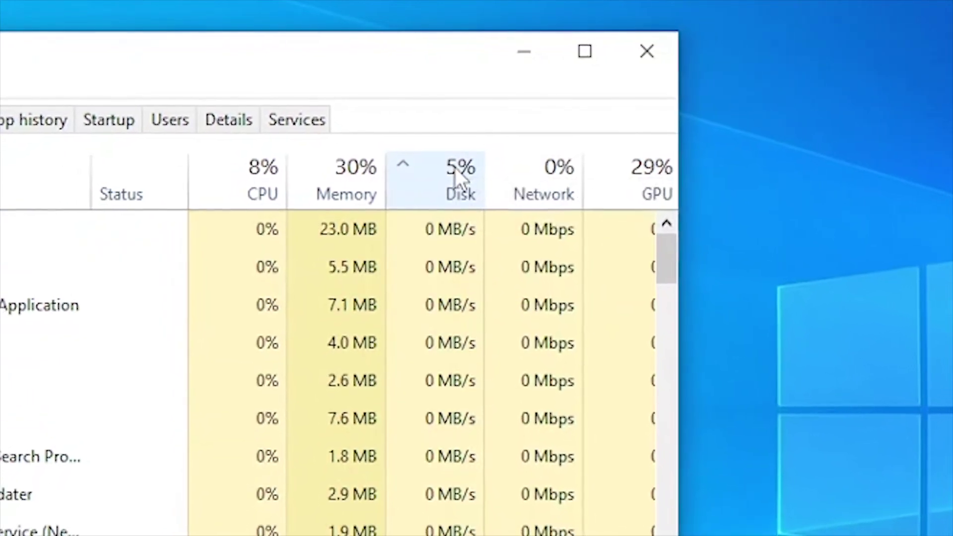